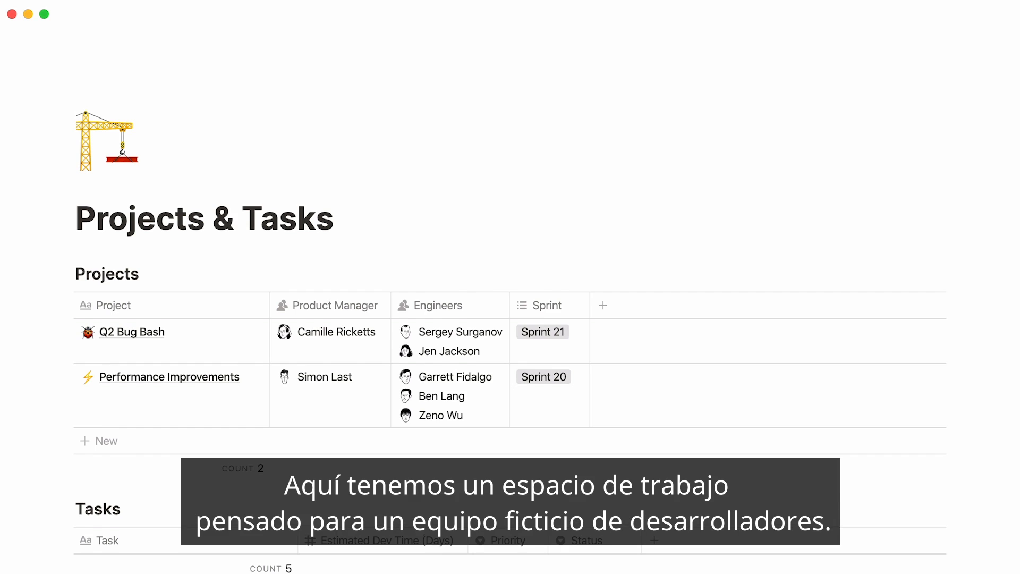
- Add a new property named "Projects" to the Tasks table and make its type Relation
scroll(510, 319, down, 5)
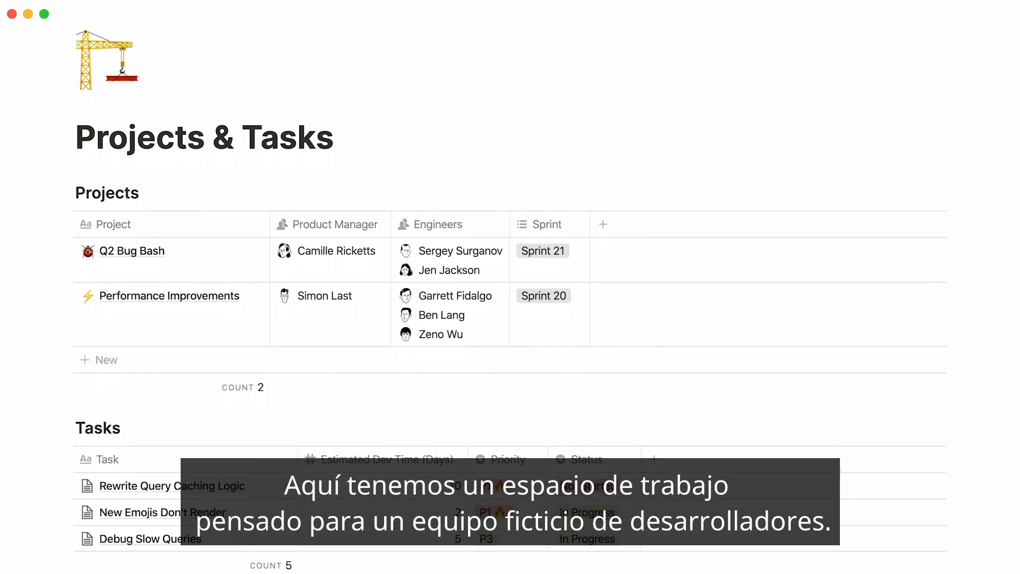
scroll(510, 319, down, 2)
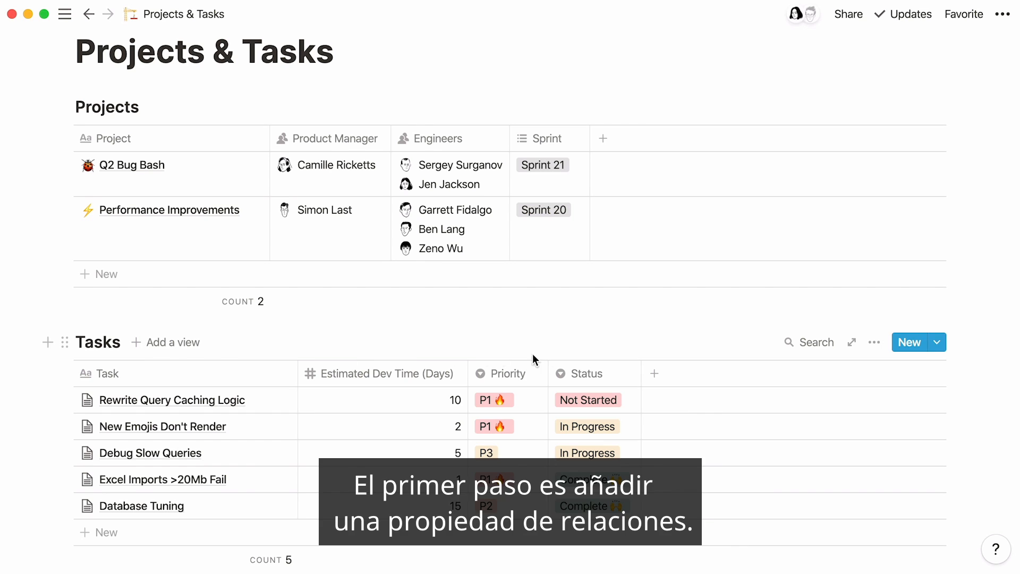
click(654, 373)
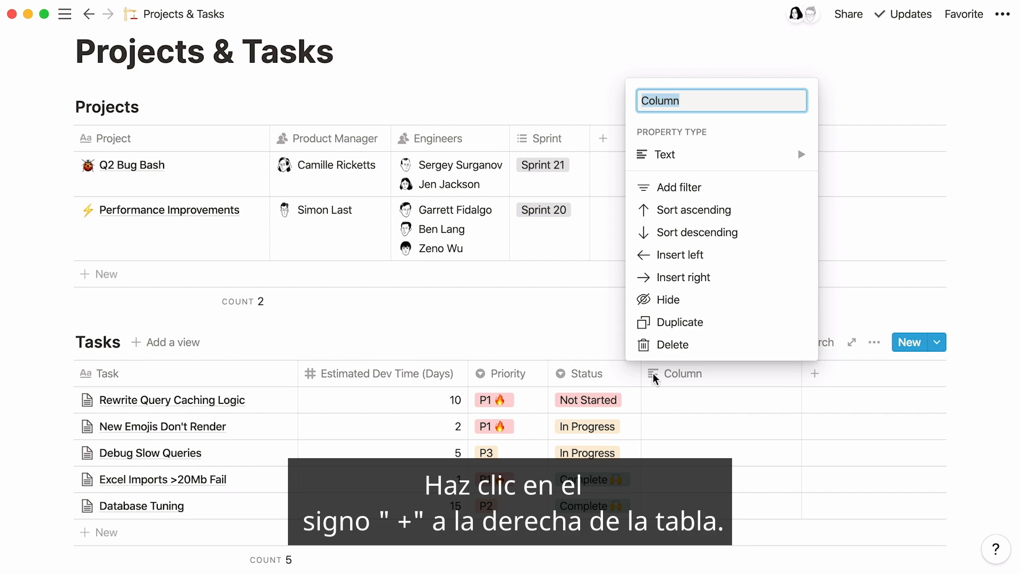
text(Projects)
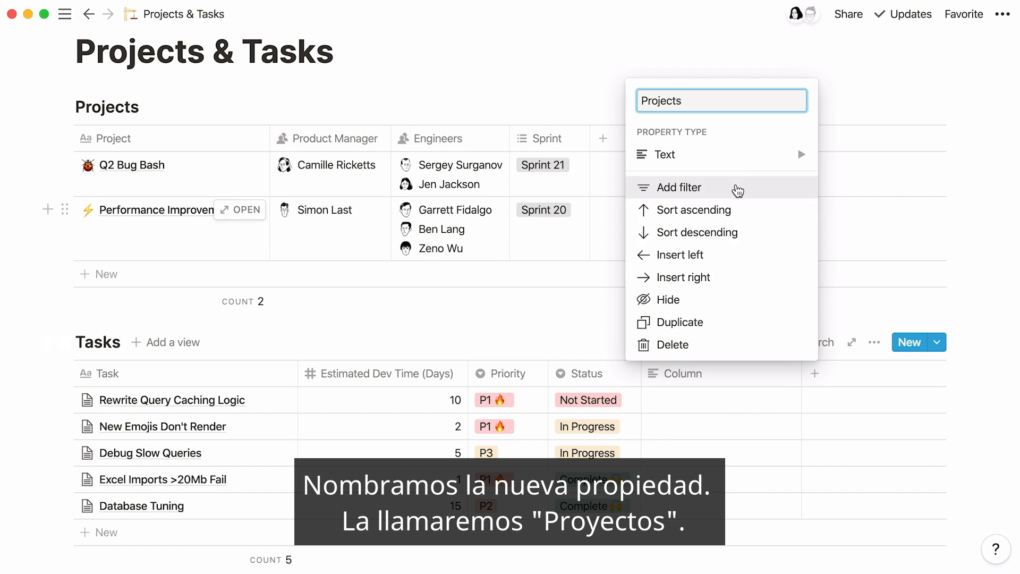
mouse_move(749, 161)
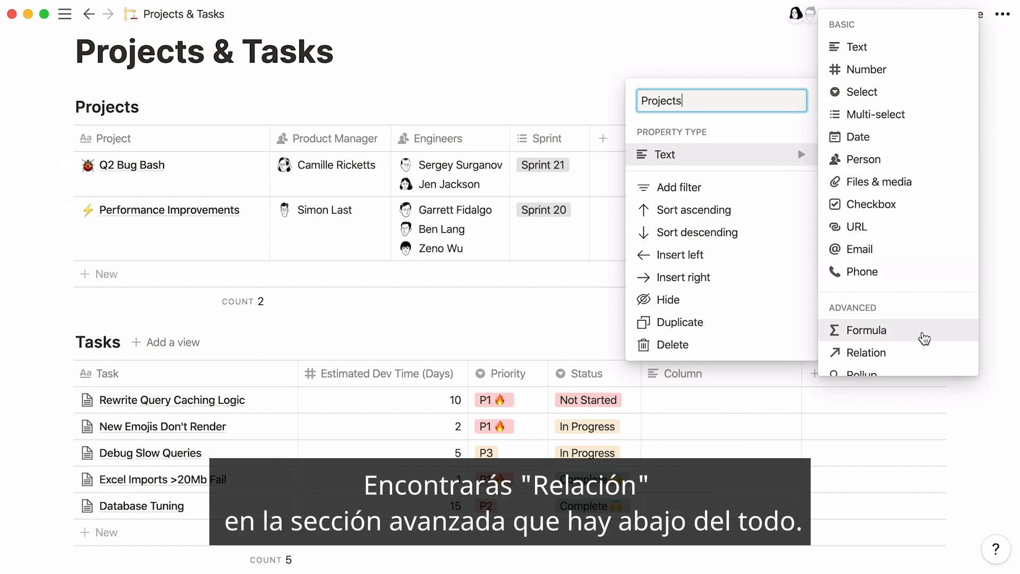
click(924, 358)
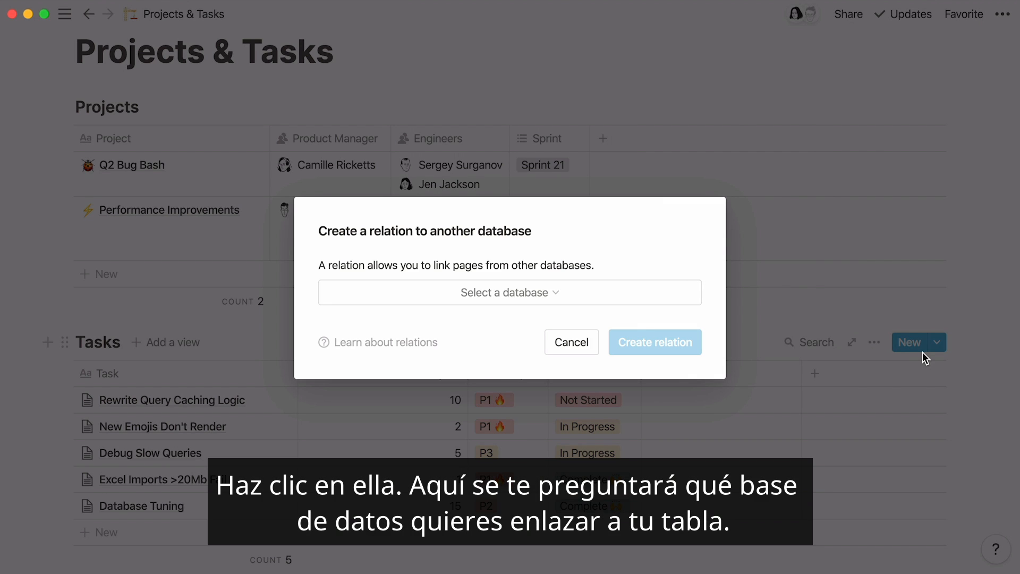
- Search for the Projects database under Projects & Tasks and create the relation to it
click(592, 294)
text(pr)
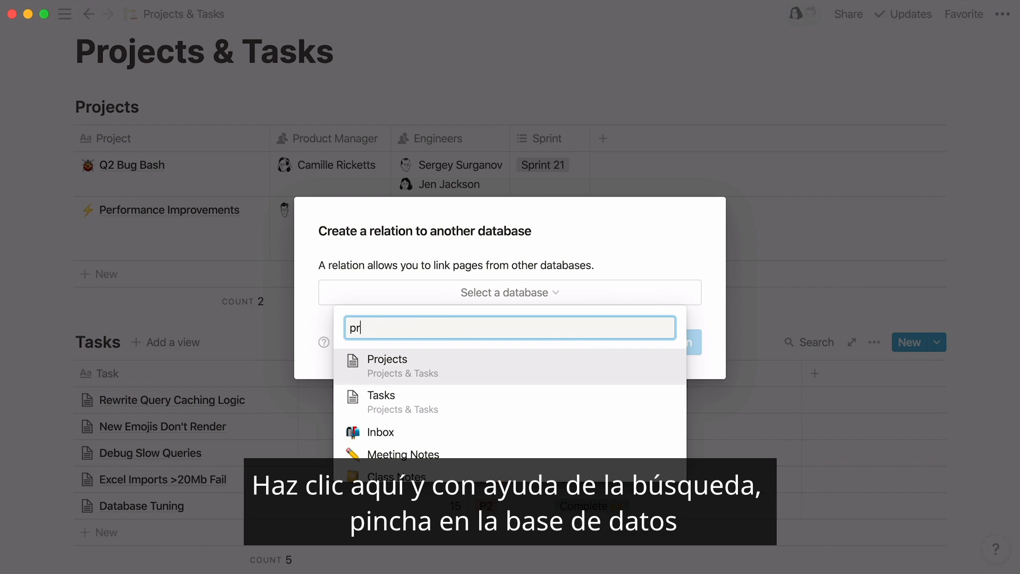
text(ojects)
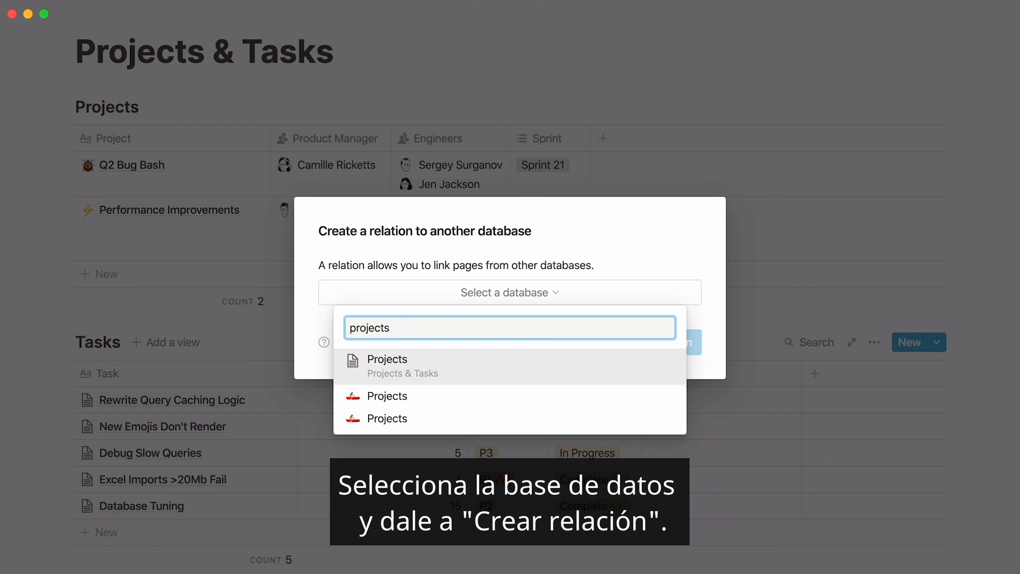
click(517, 365)
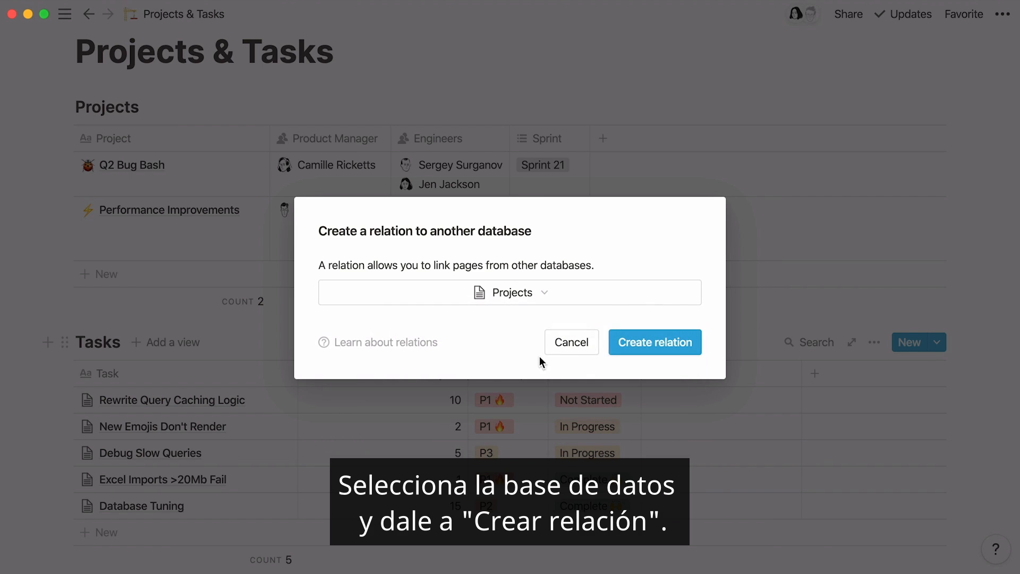
click(617, 347)
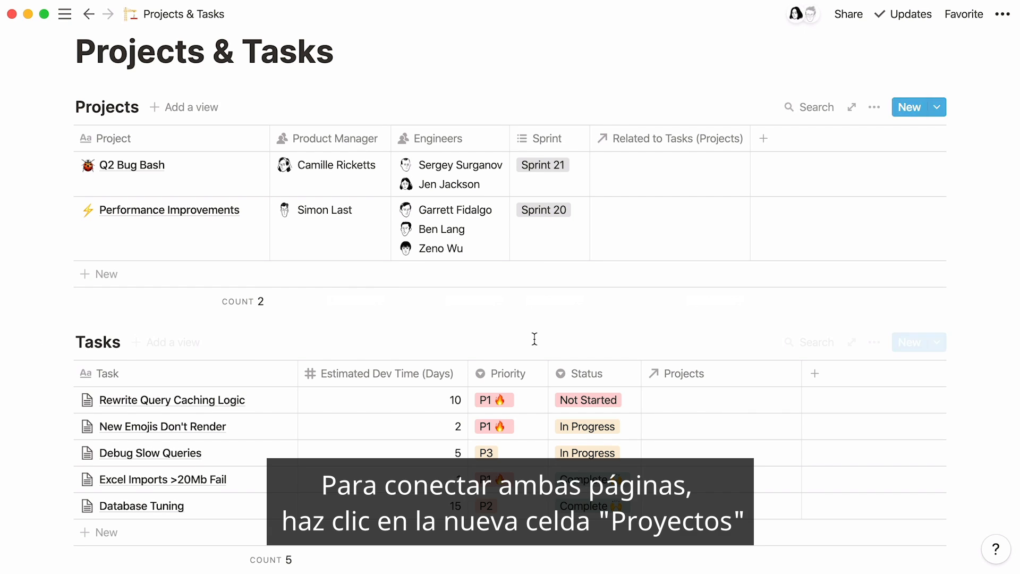
- Link the Rewrite Query Caching Logic task to the Performance Improvements project
click(678, 397)
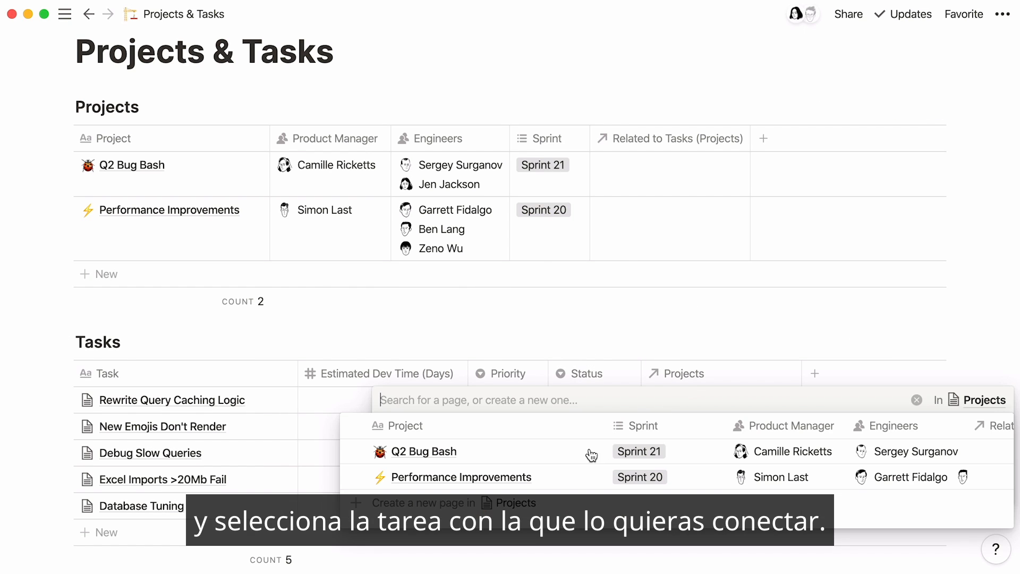
click(528, 483)
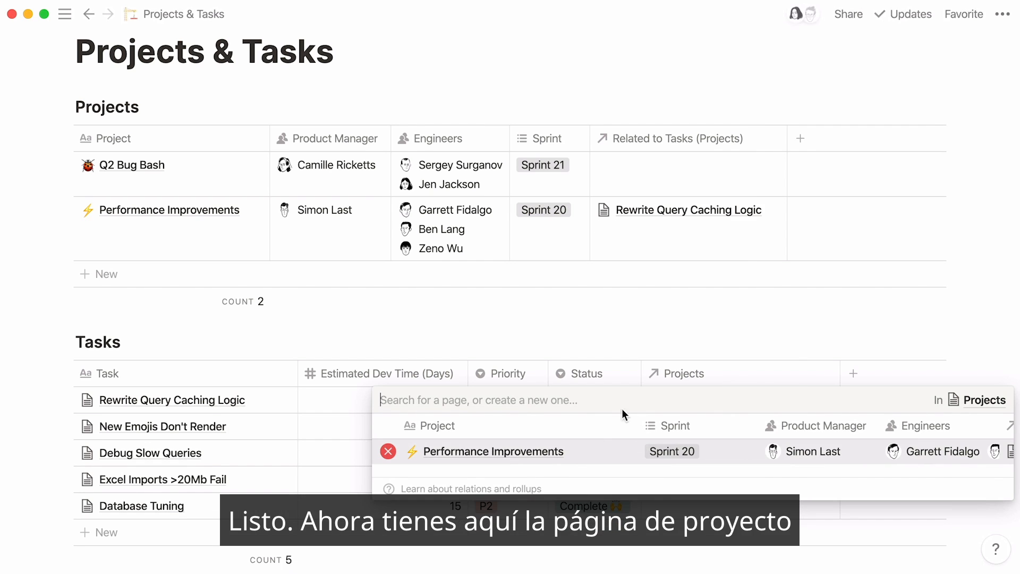
click(726, 334)
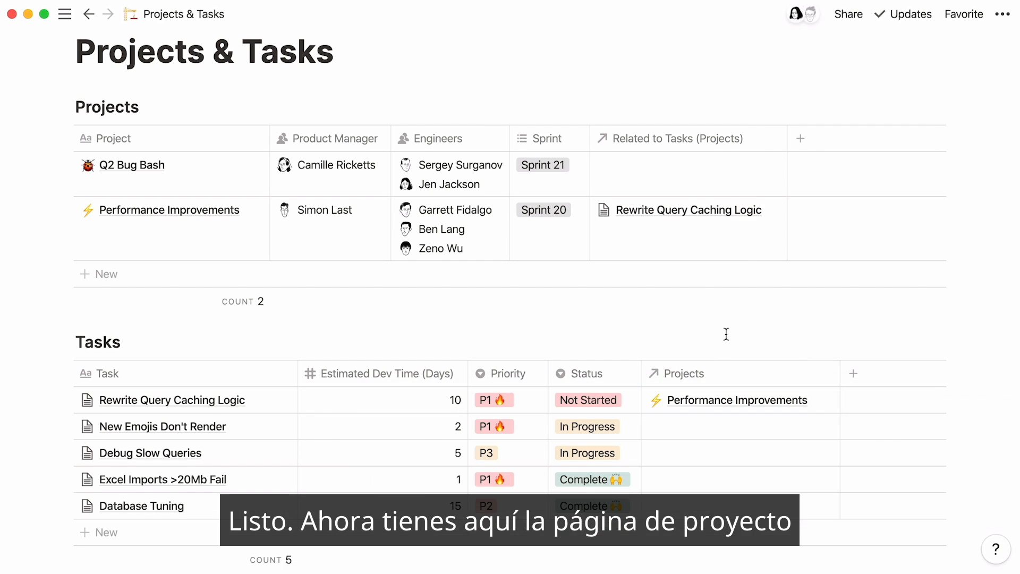
- View the project linked to Rewrite Query Caching Logic and the task linked to Performance Improvements
click(677, 403)
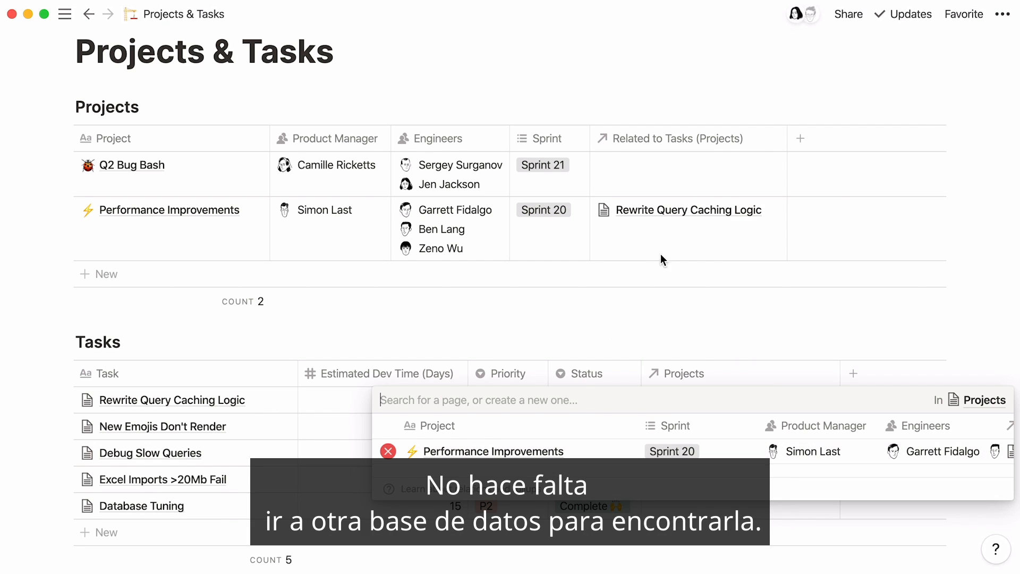
click(734, 108)
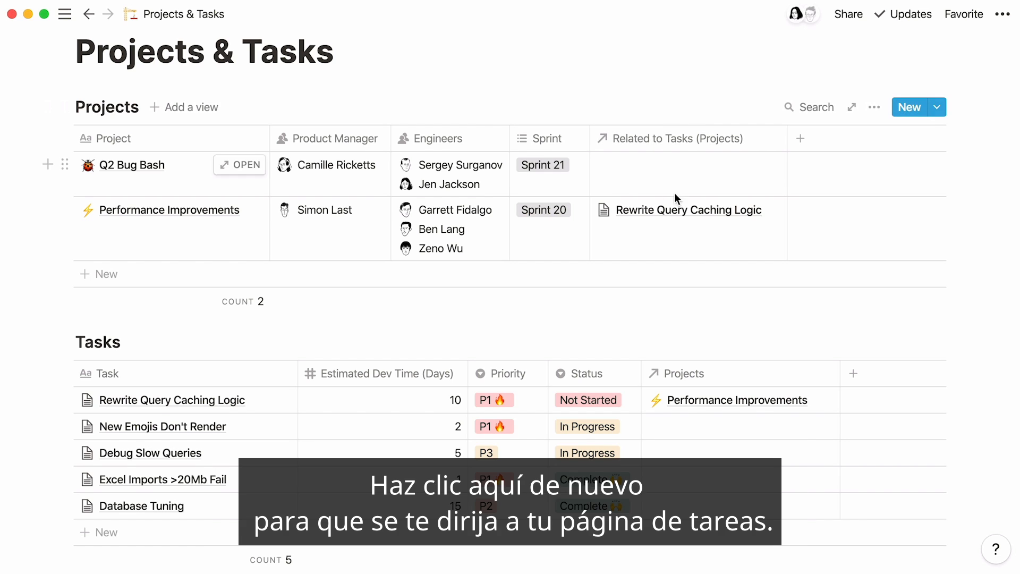
click(660, 216)
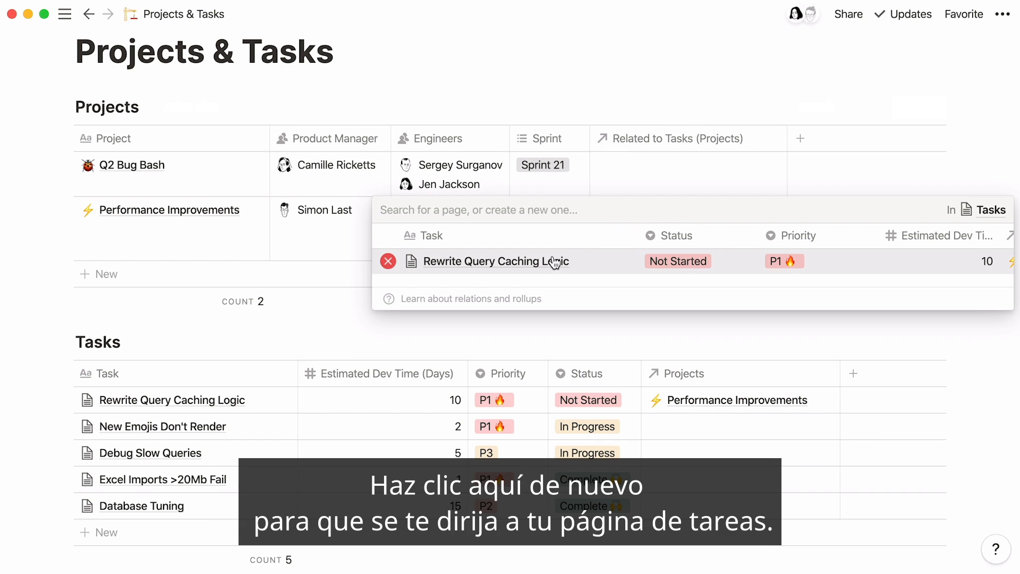
- Rename the Projects table's "Related to Tasks (Projects)" property as "Tasks"
click(662, 139)
text(Tasks)
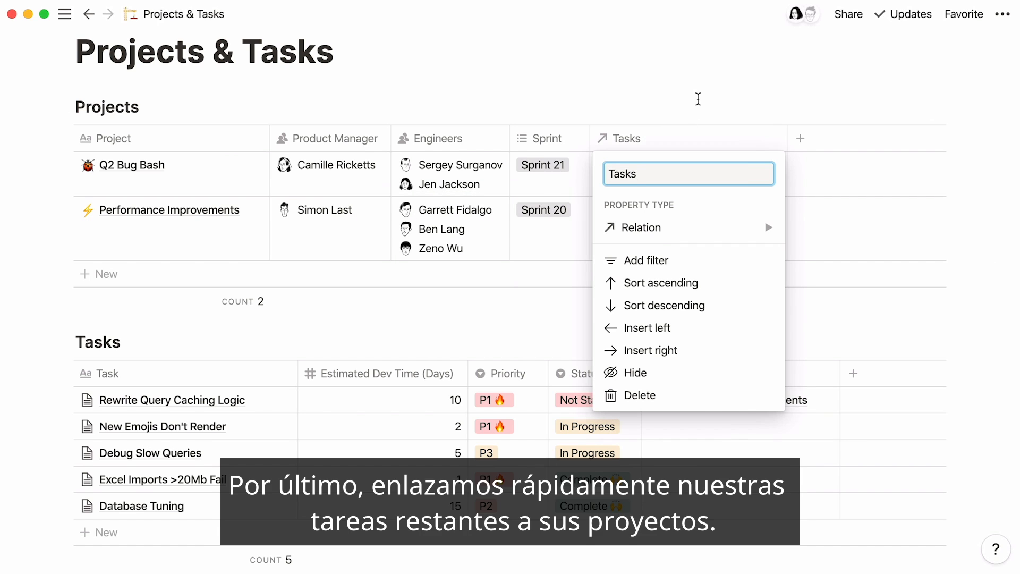
click(699, 99)
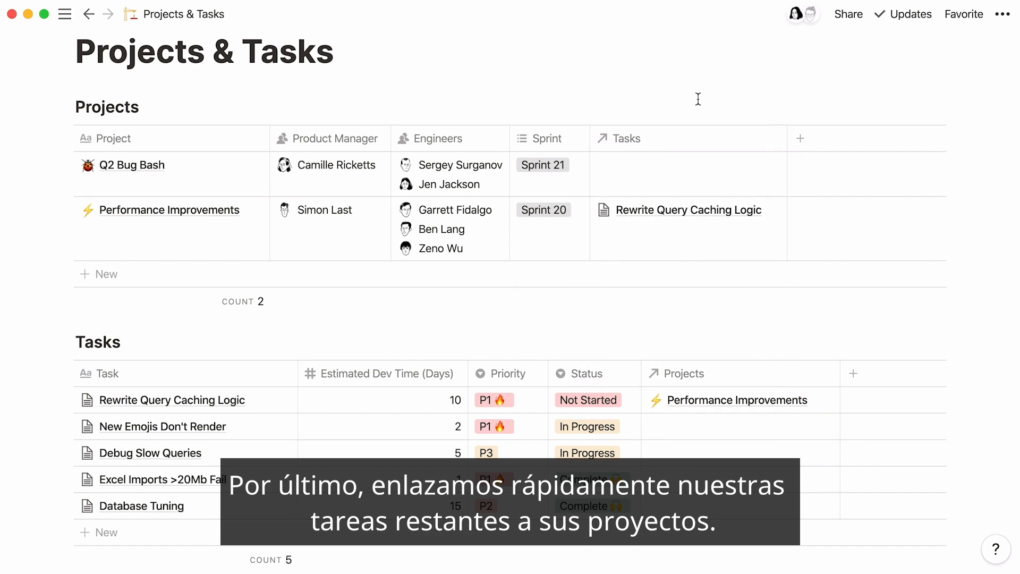
- Link New Emojis Don't Render to the Q2 Bug Bash project and Debug Slow Queries to Performance Improvements
click(707, 422)
click(547, 477)
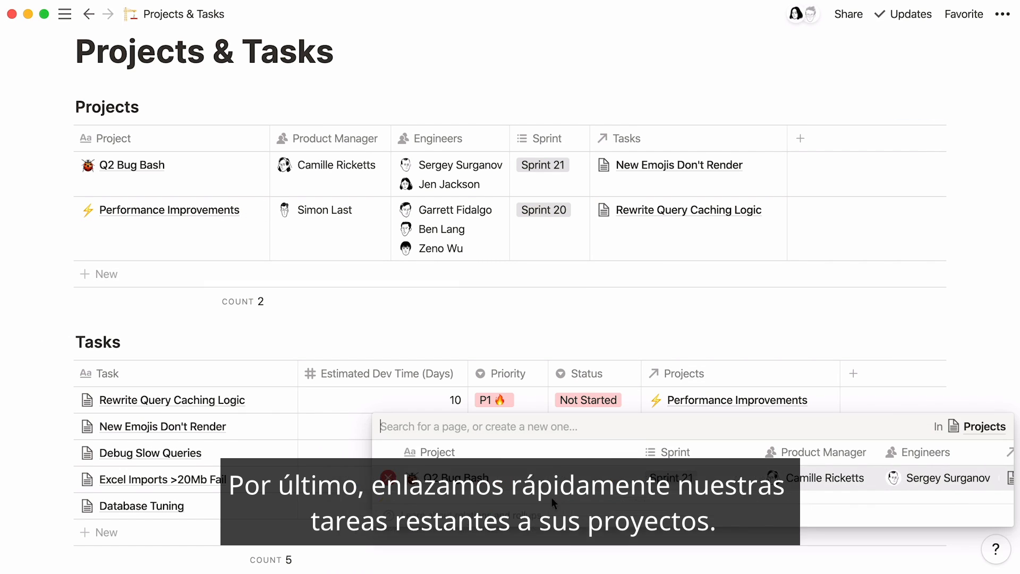
click(588, 557)
click(694, 458)
click(557, 516)
click(473, 559)
- Link Excel Imports >20Mb Fail to the Q2 Bug Bash project and Database Tuning to Performance Improvements
click(685, 481)
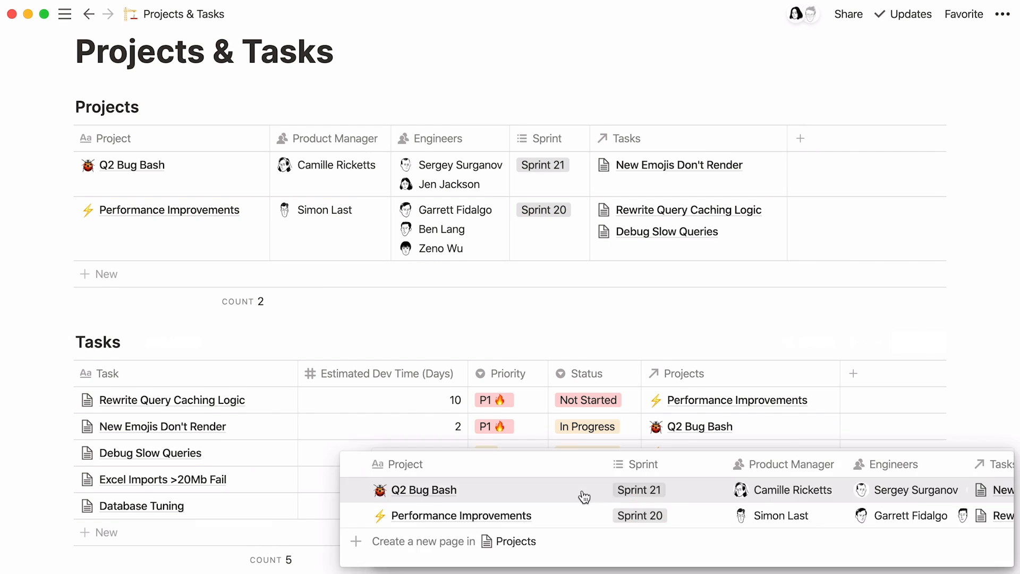
click(584, 497)
click(803, 341)
click(680, 507)
click(553, 519)
click(838, 325)
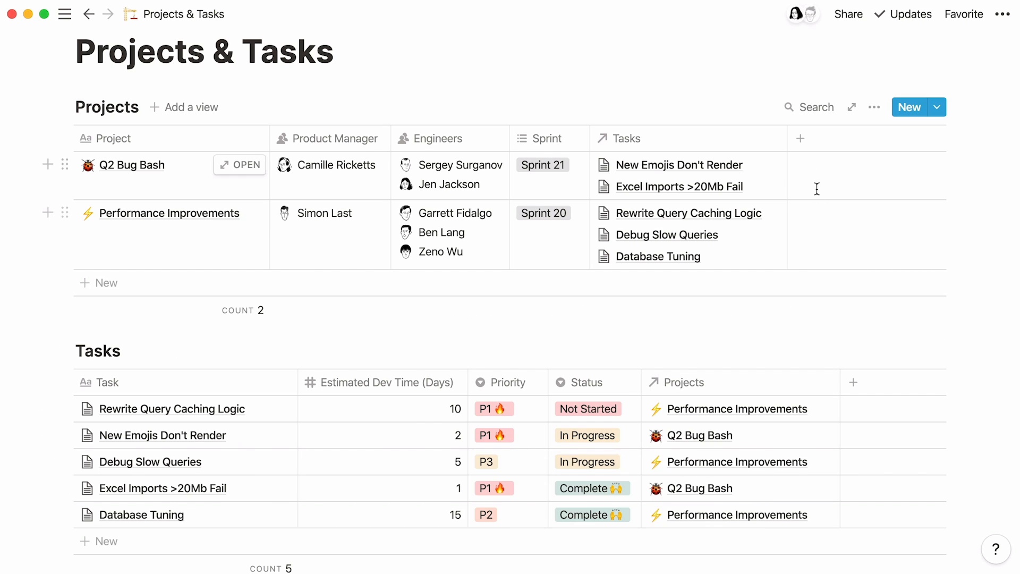
- Add a Rollup property named "Estimated Total Dev Time (Days)" to the Projects table
click(801, 138)
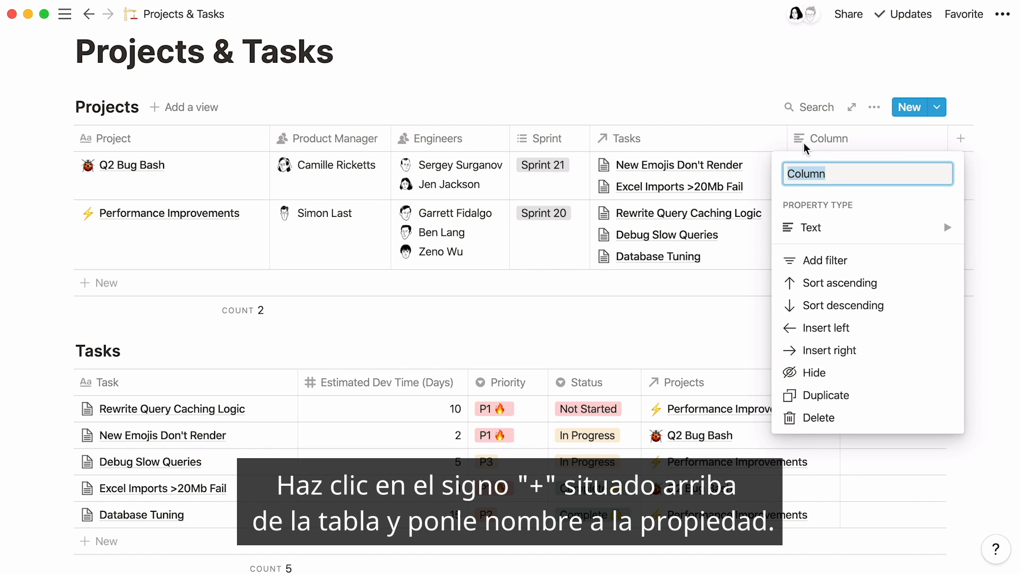
text(Estimated Total)
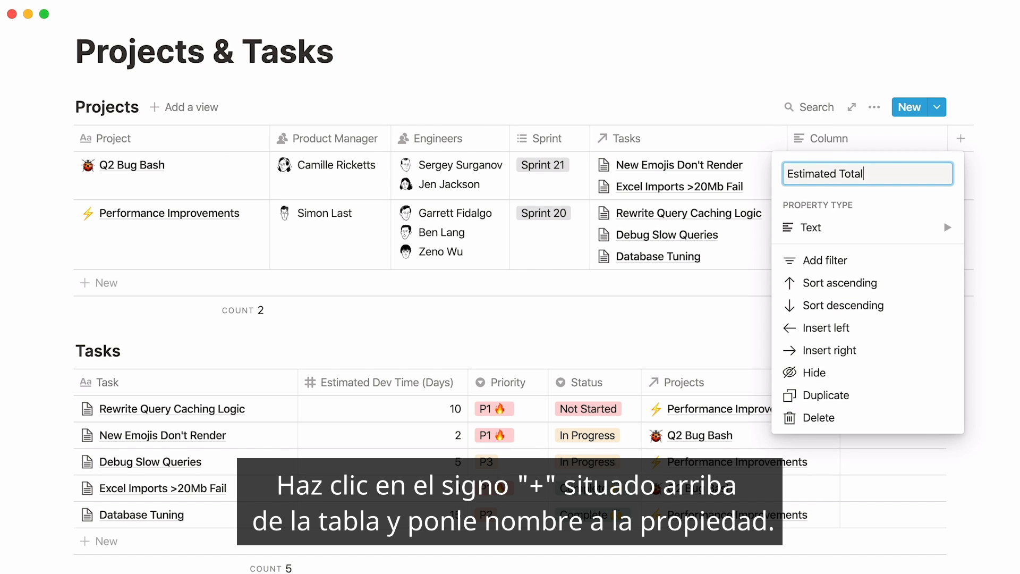
text( Dev Time (Days))
click(858, 229)
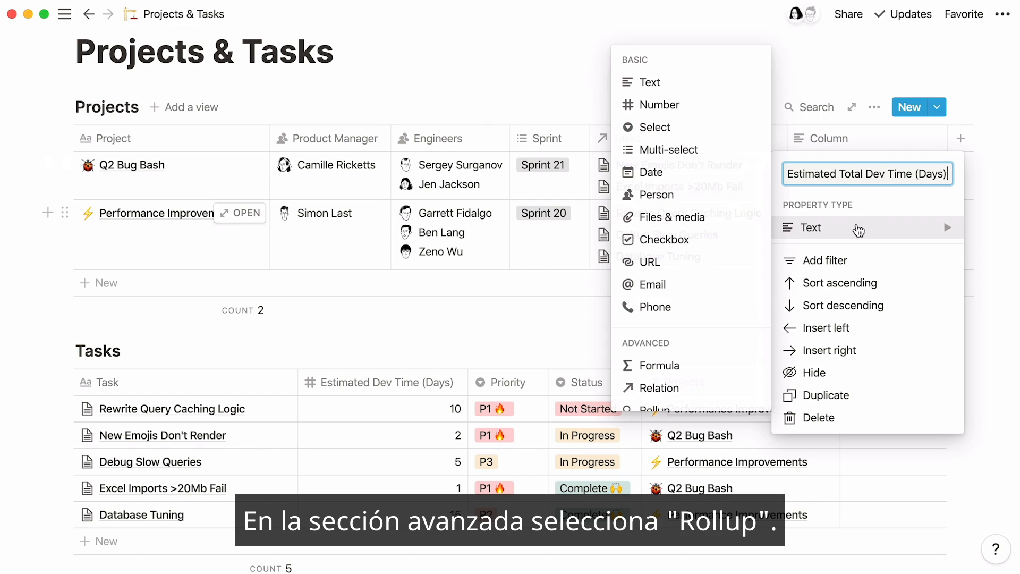
scroll(735, 219, down, 3)
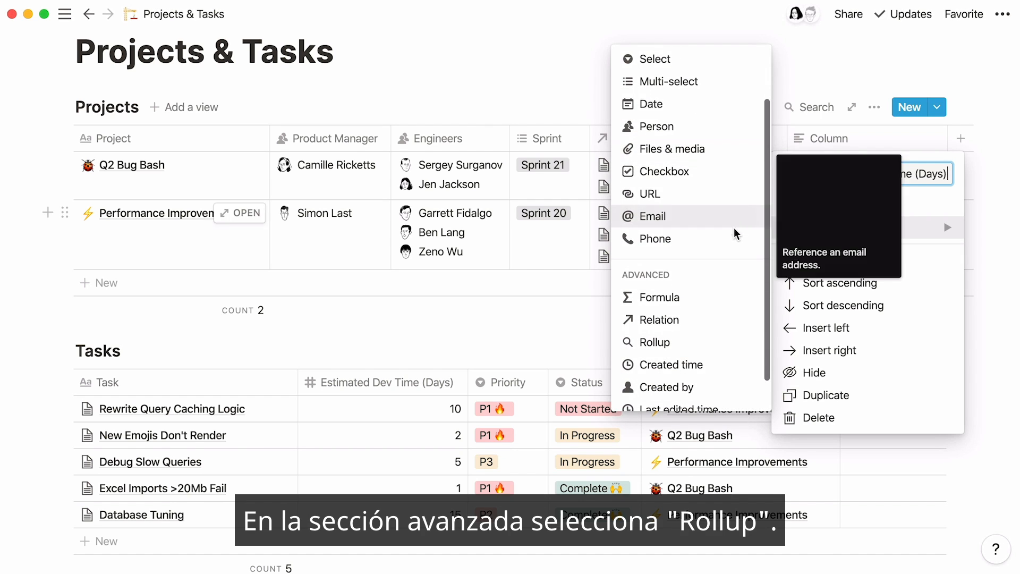
click(722, 349)
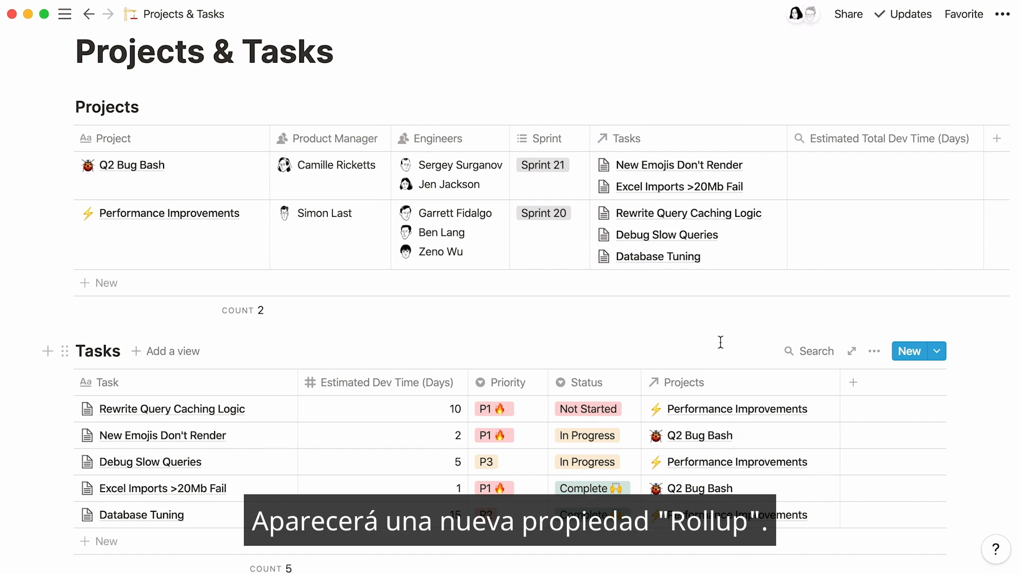
- Configure the rollup with the Tasks relation, the Estimated Dev Time (Days) property and the Sum calculation
click(896, 154)
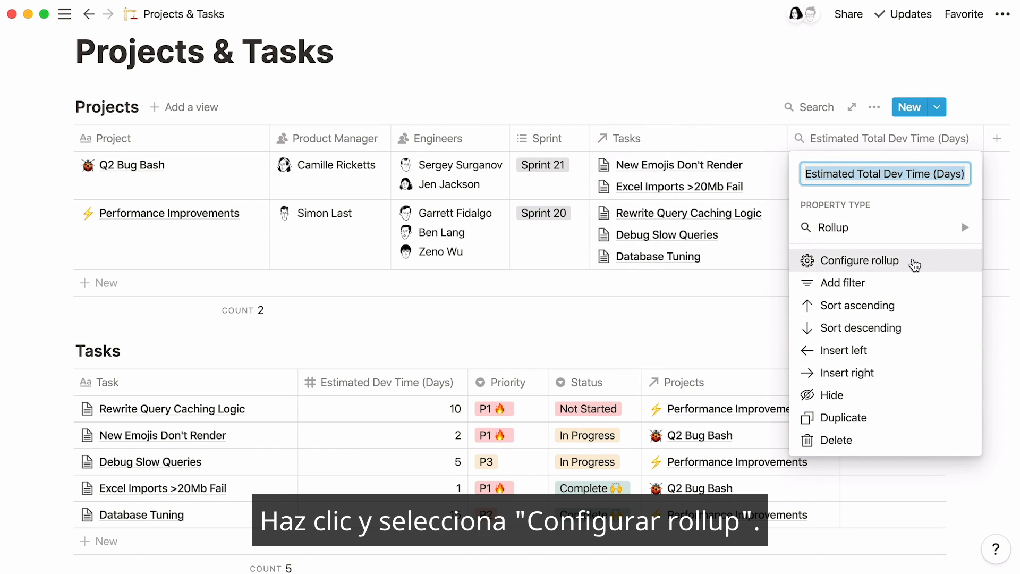
click(913, 261)
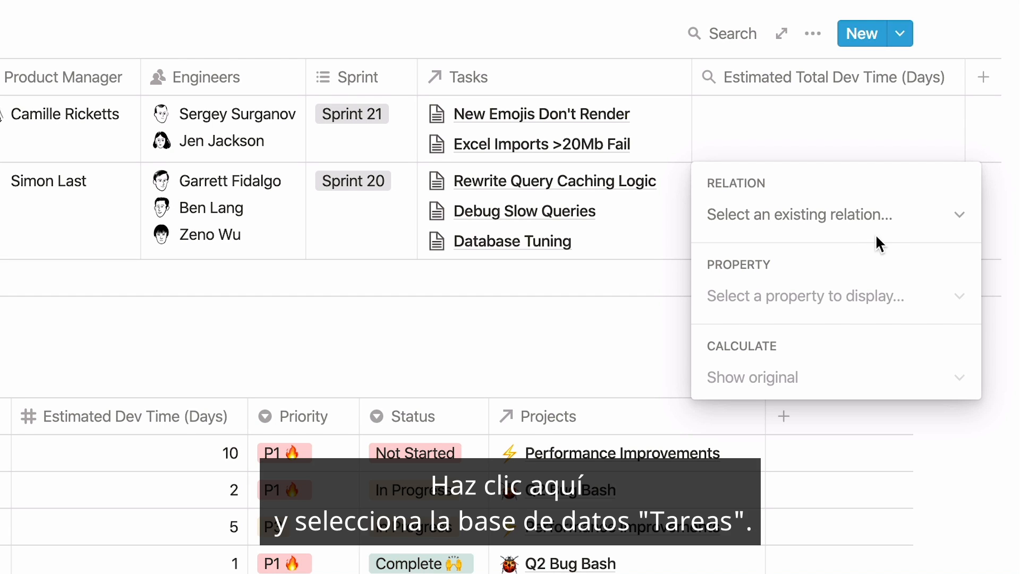
click(907, 222)
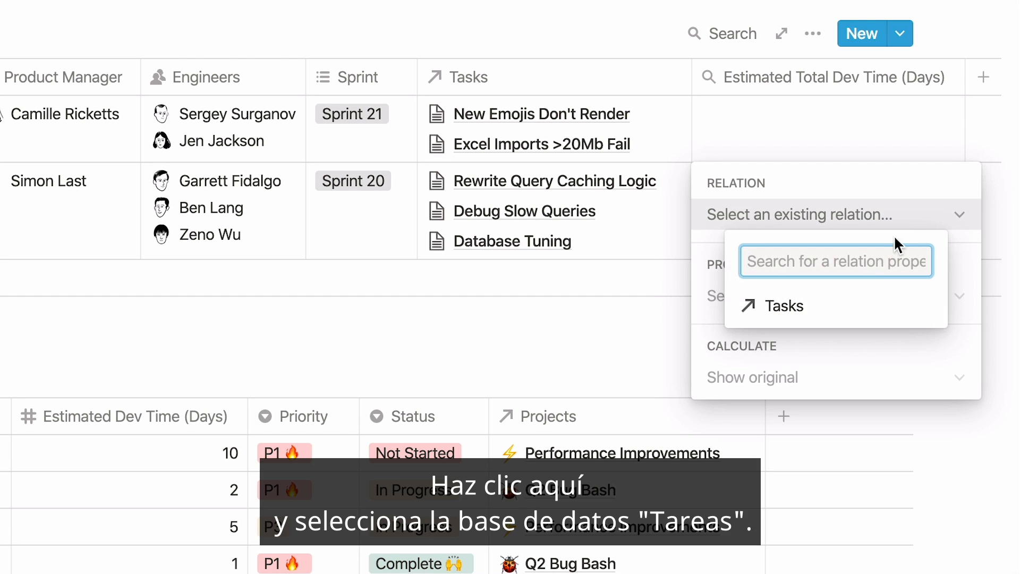
click(850, 312)
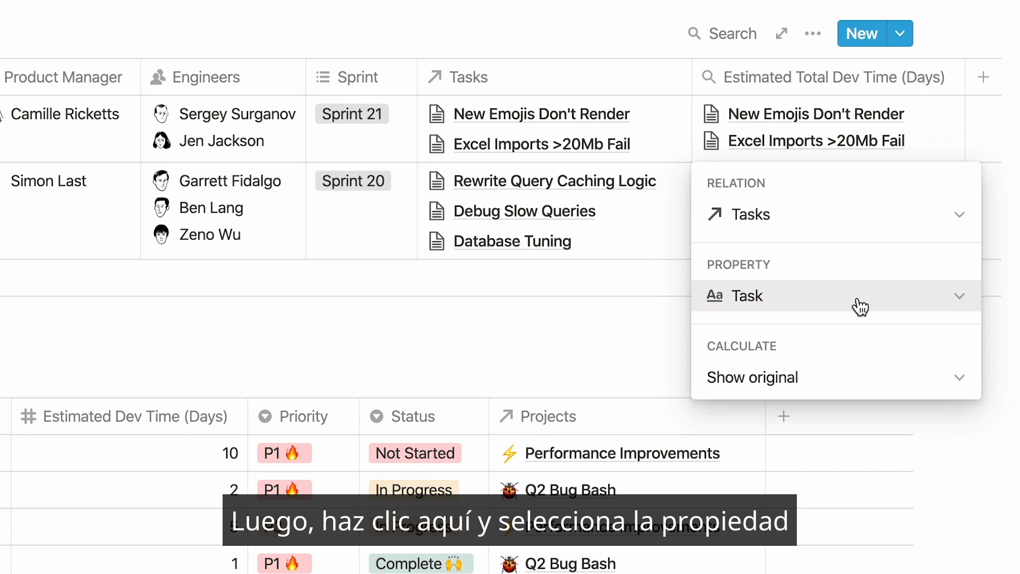
click(857, 303)
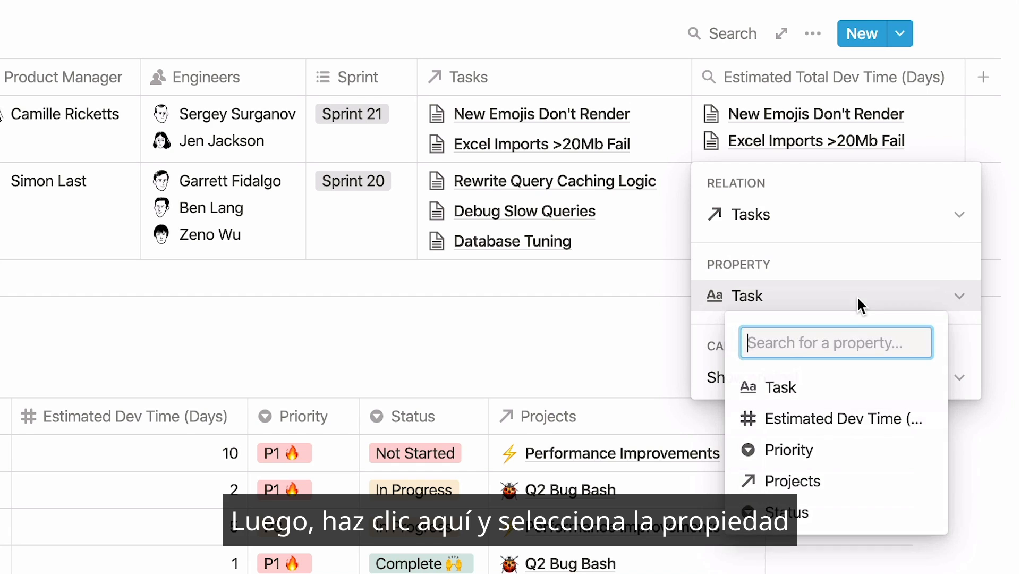
click(842, 433)
click(884, 378)
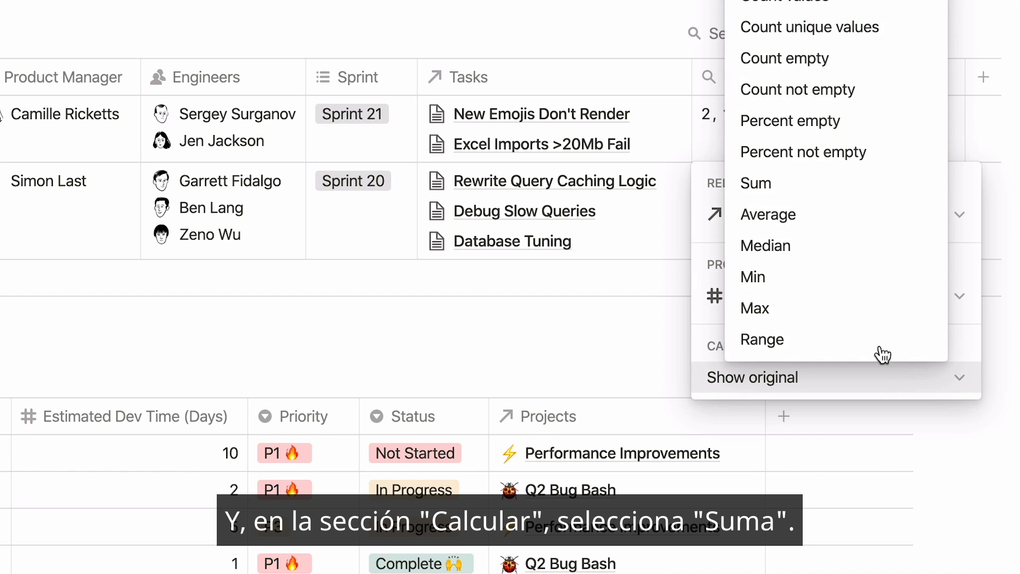
click(870, 192)
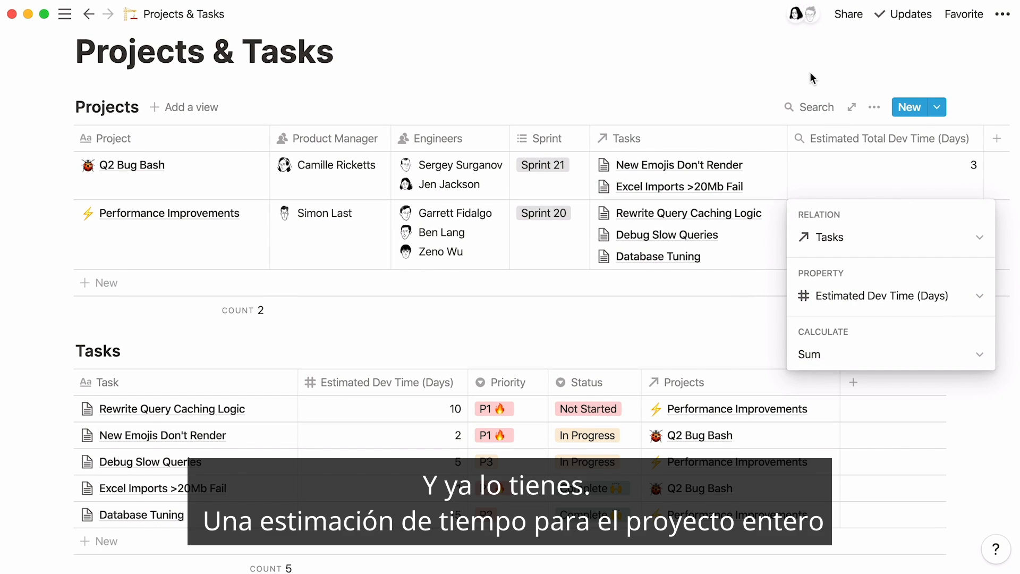
click(811, 77)
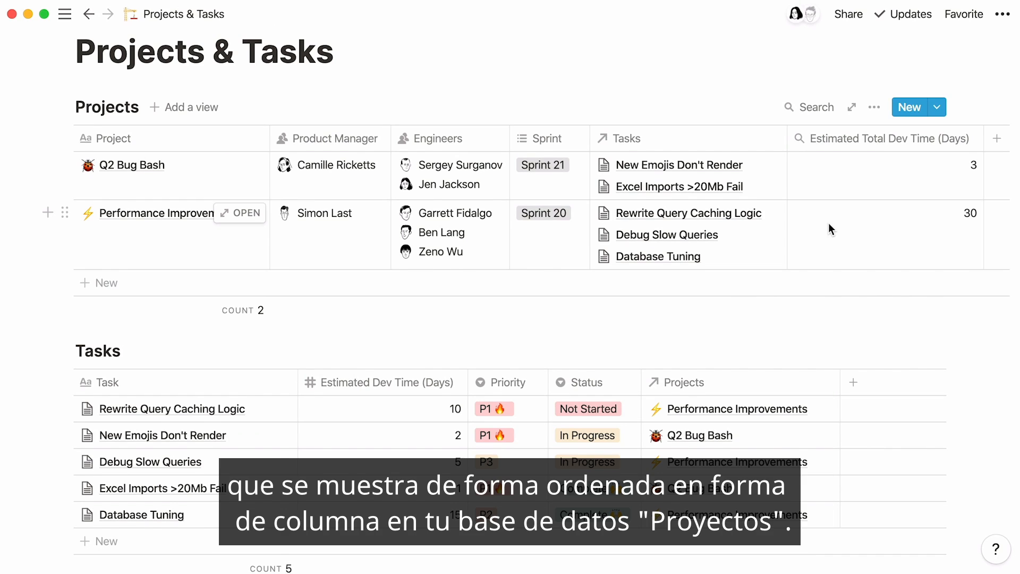
scroll(828, 222, down, 2)
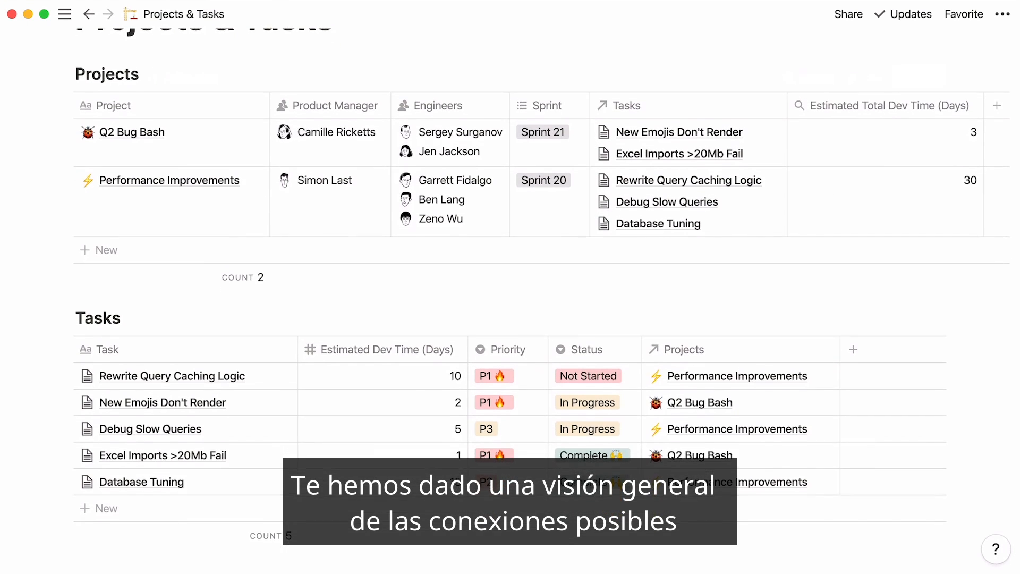
scroll(511, 287, down, 1)
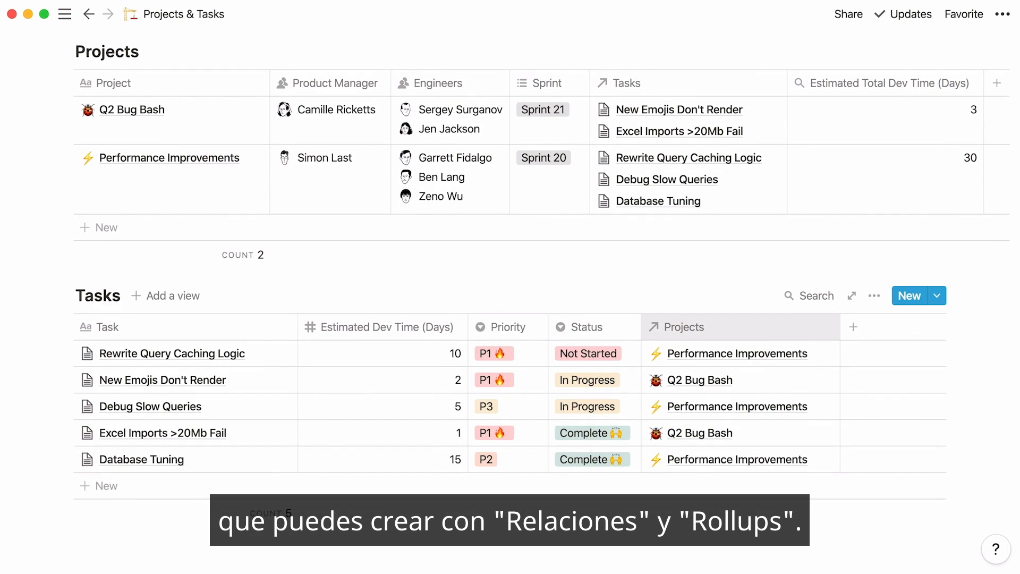